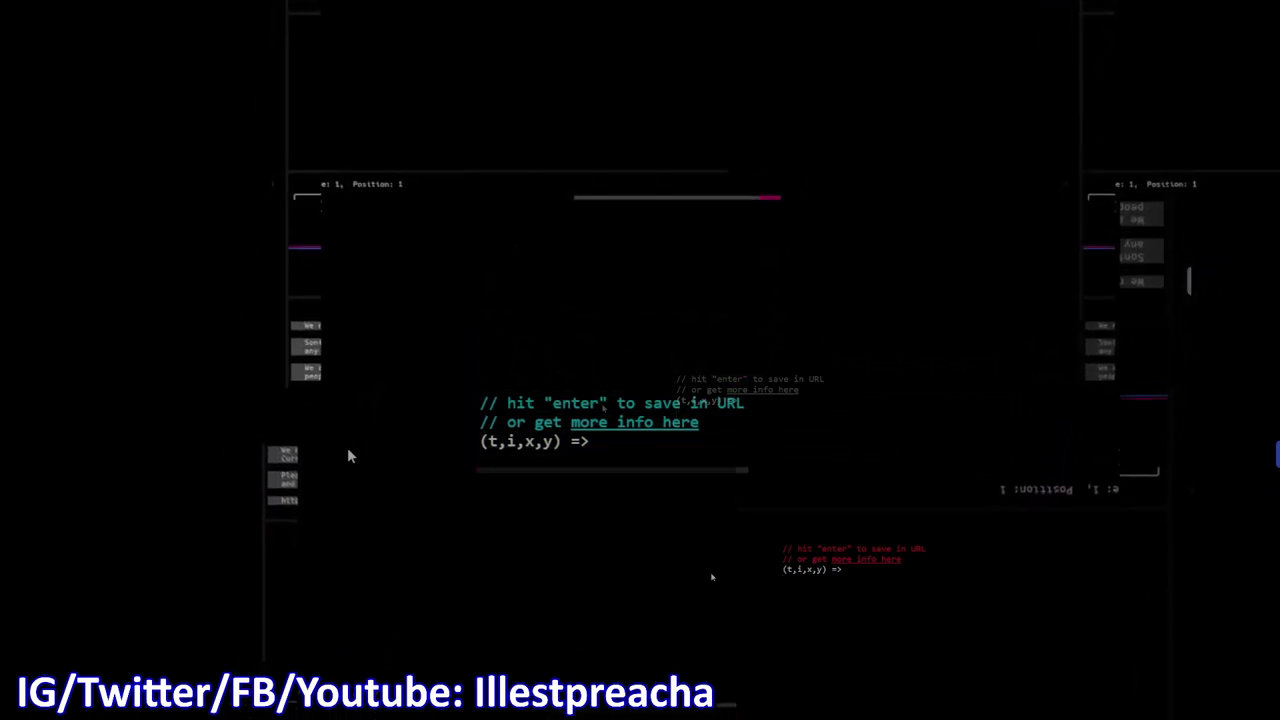
{"action": "type", "text": "cbr"}
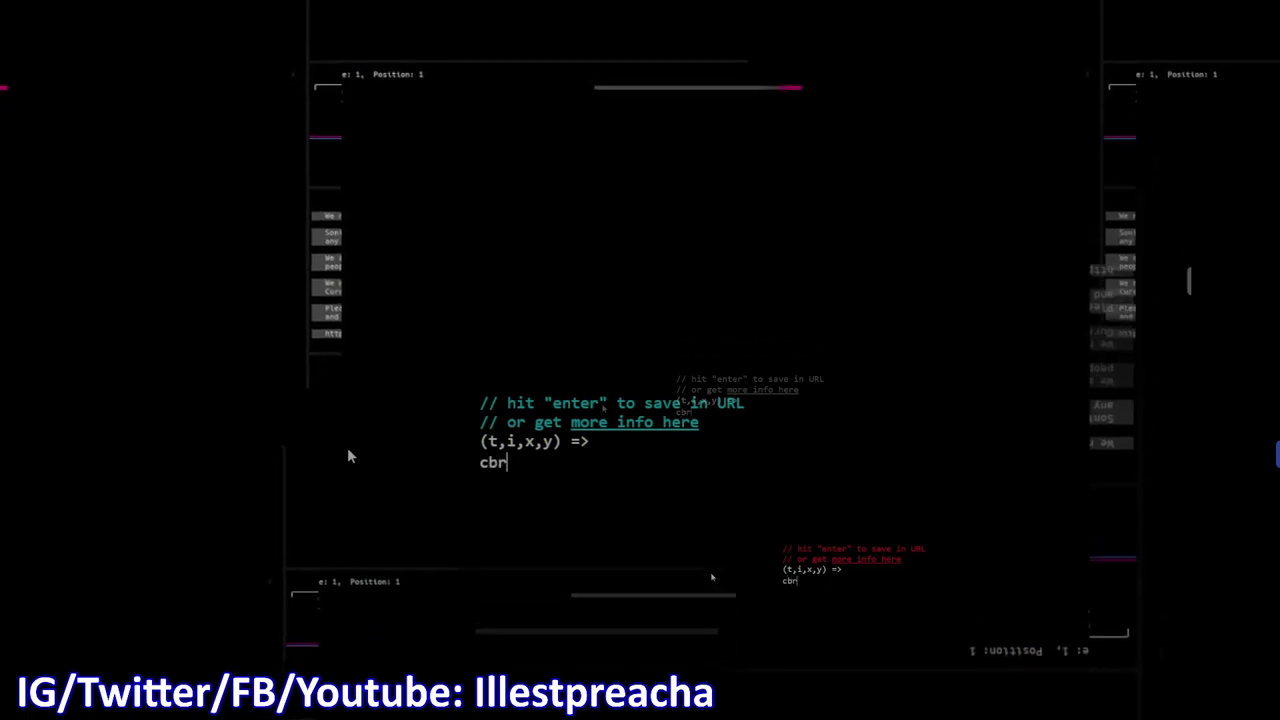
{"action": "type", "text": "t"}
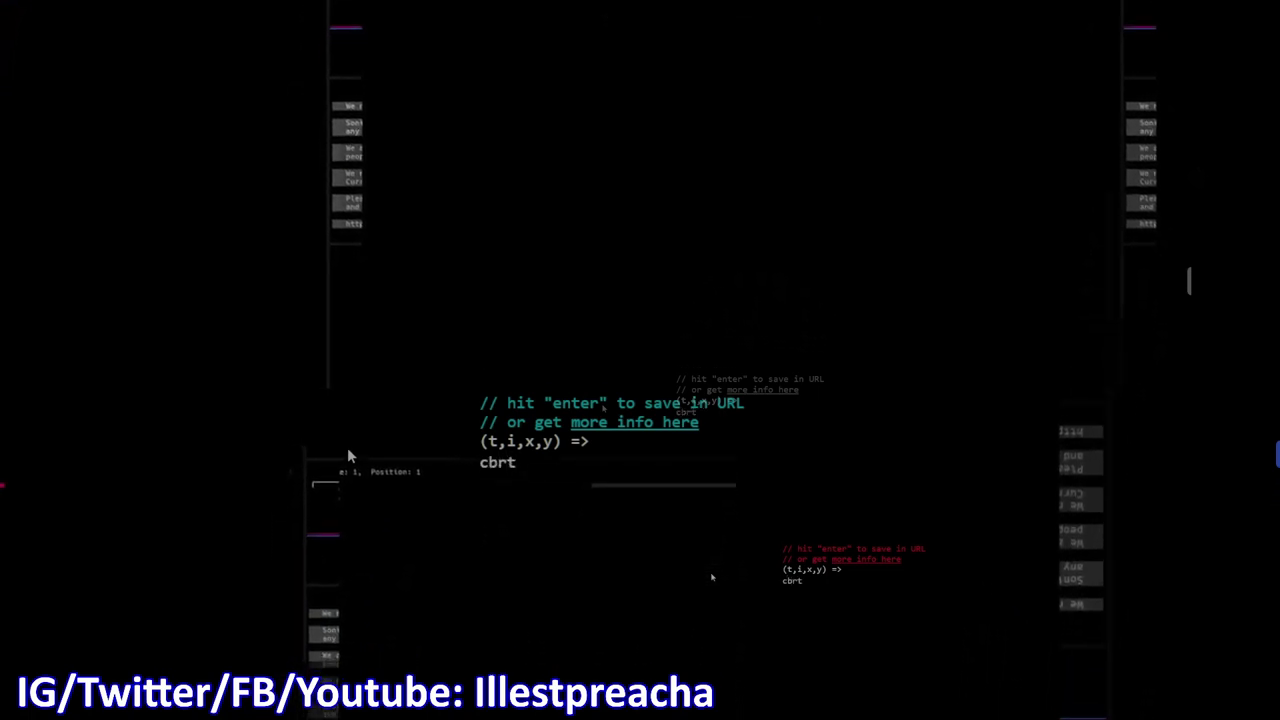
{"action": "type", "text": "((t"}
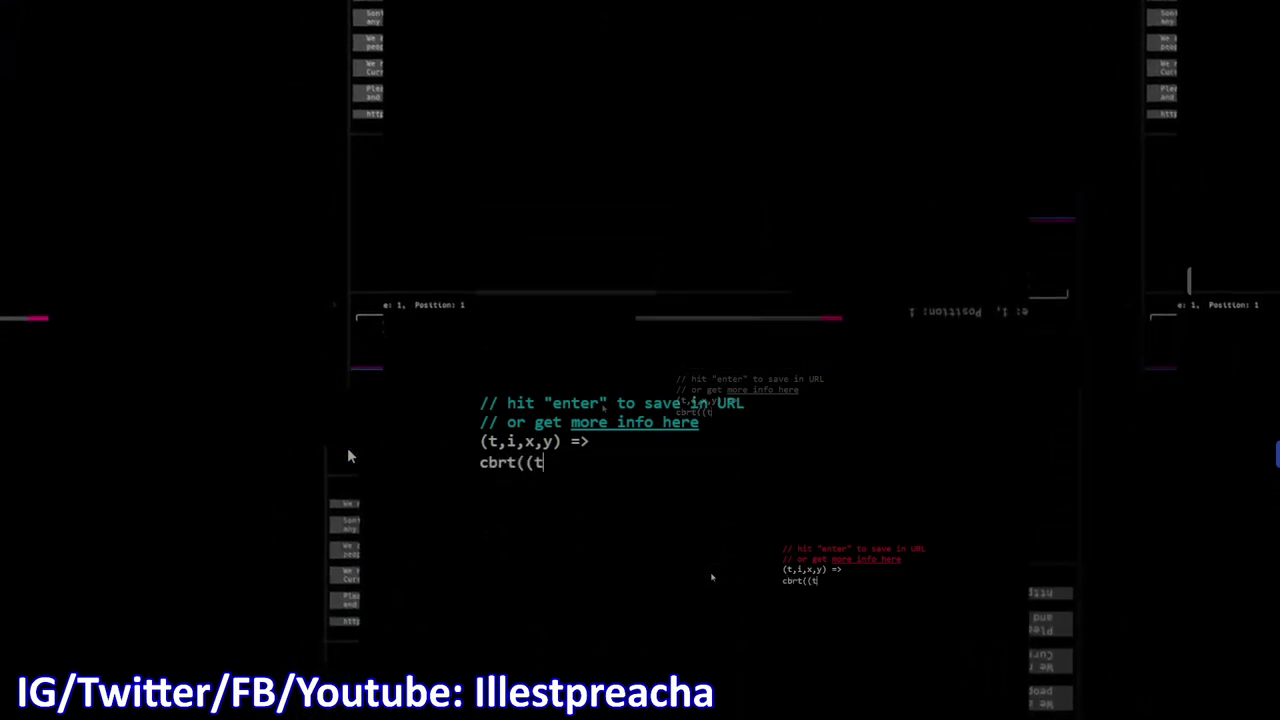
{"action": "type", "text": "^2)"}
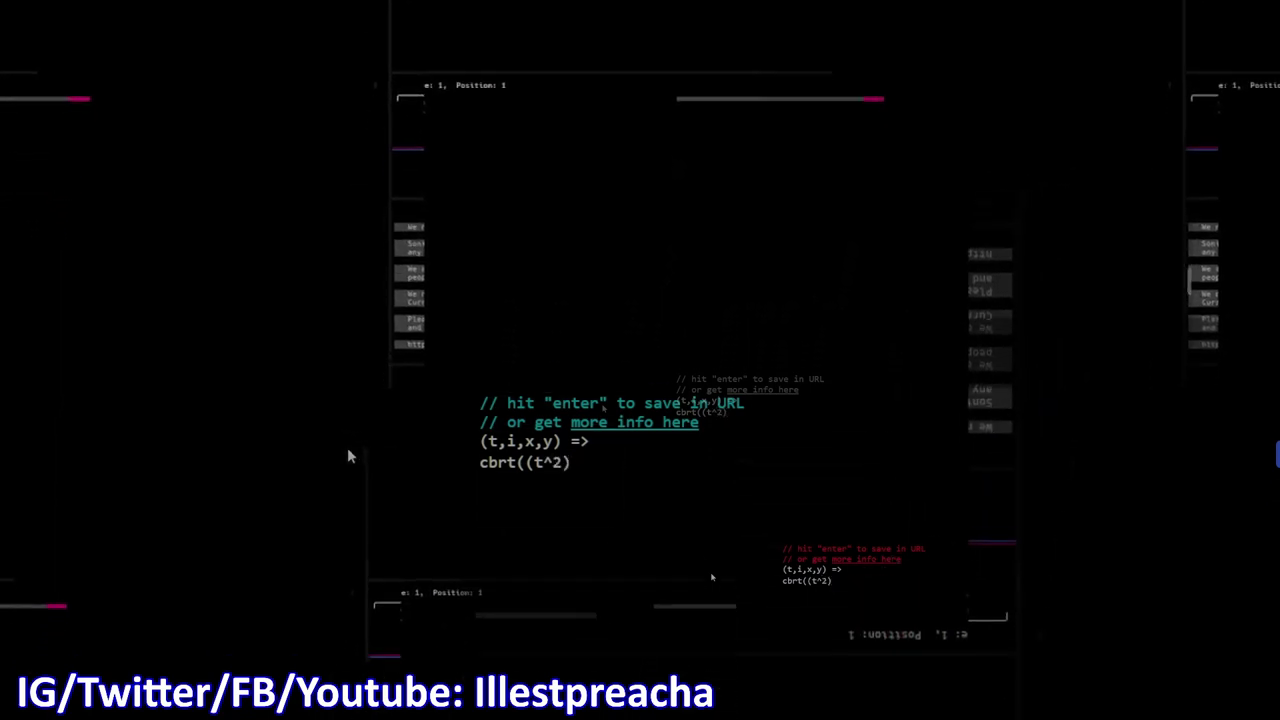
{"action": "type", "text": "*"}
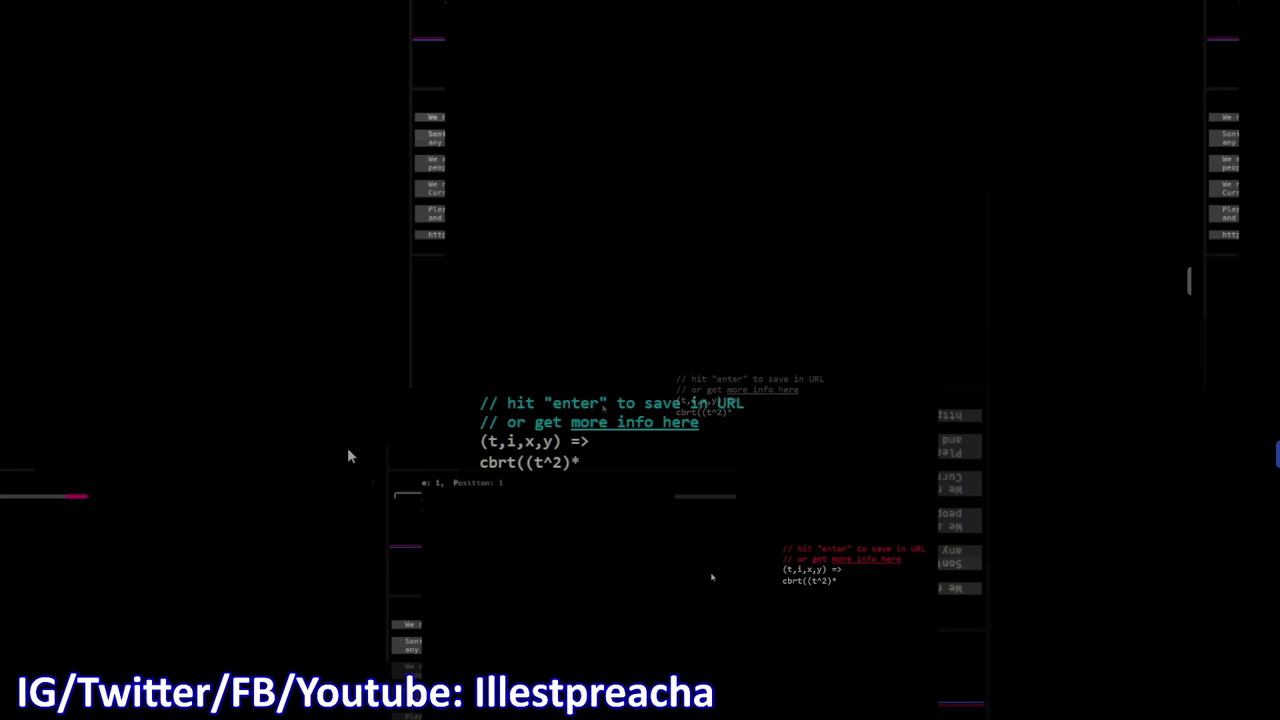
{"action": "type", "text": "i"}
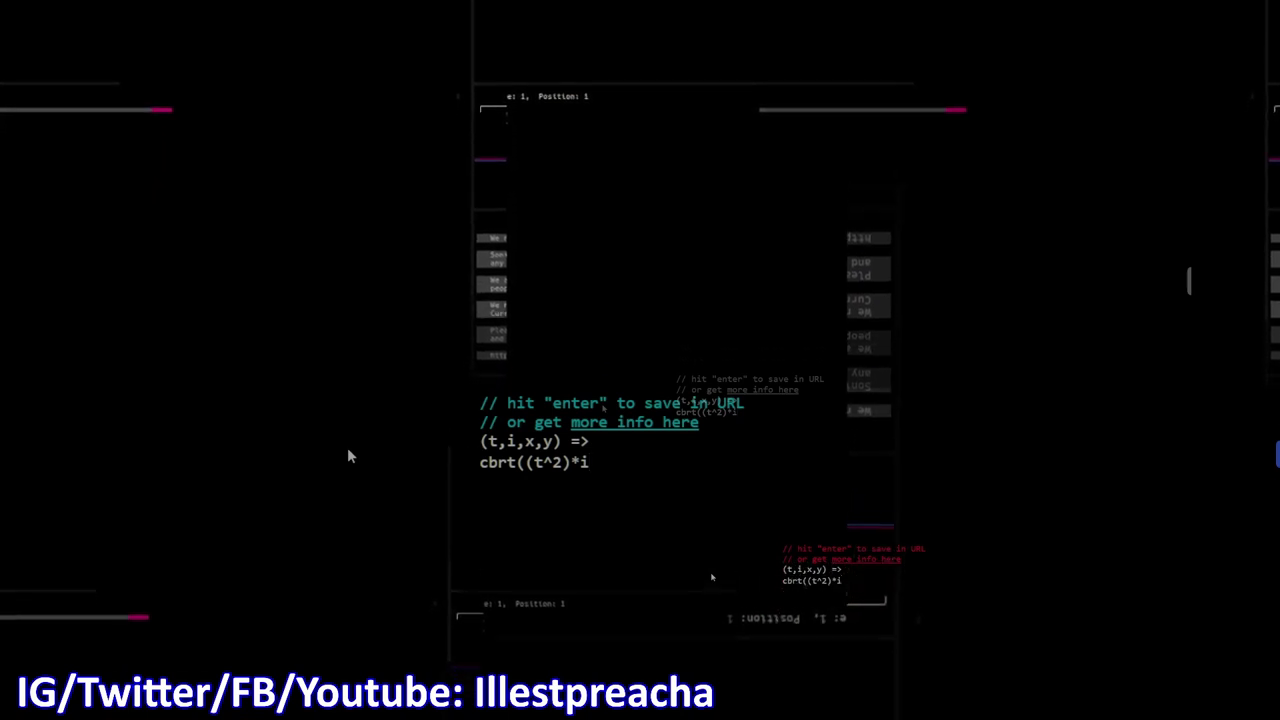
{"action": "type", "text": "%"}
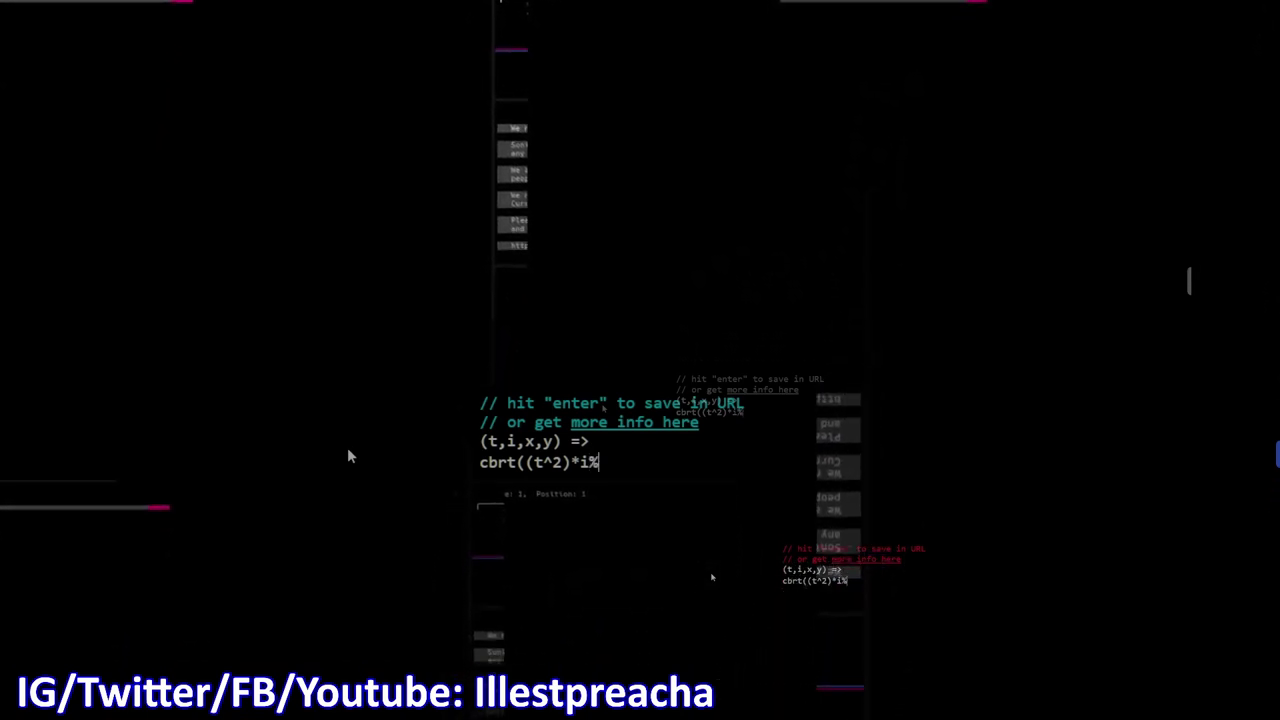
{"action": "type", "text": "12"}
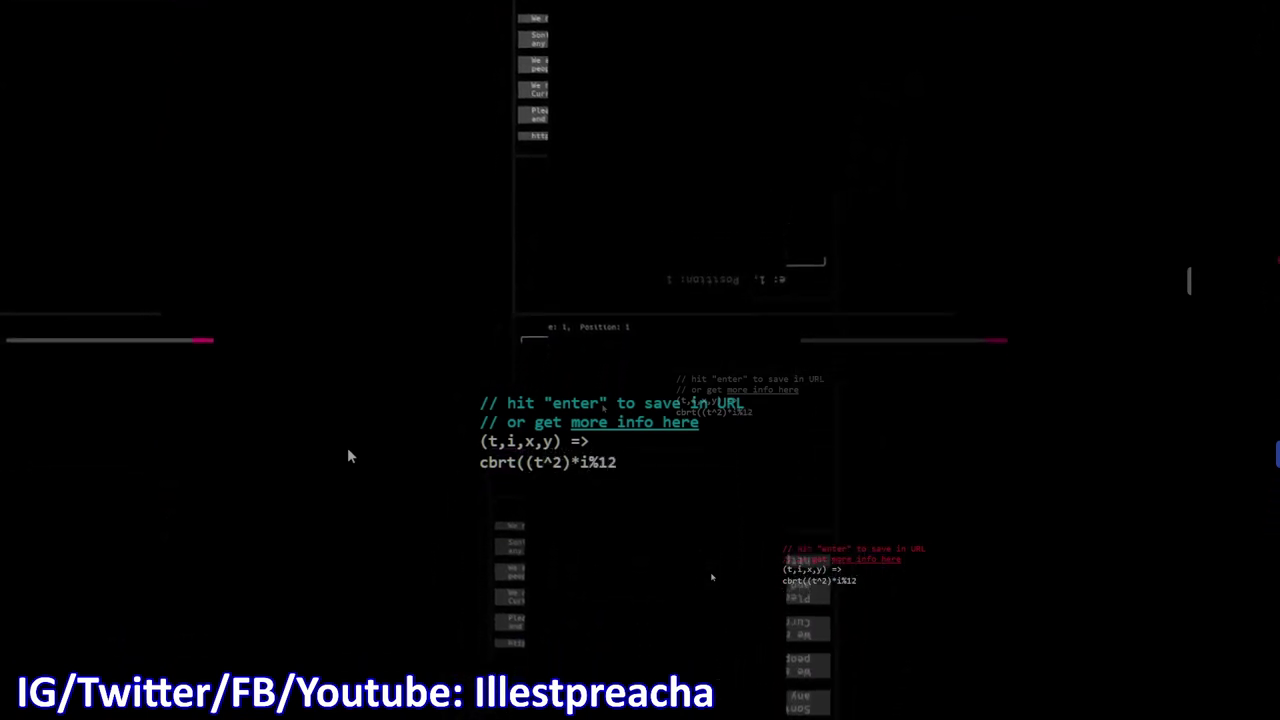
{"action": "type", "text": "-"}
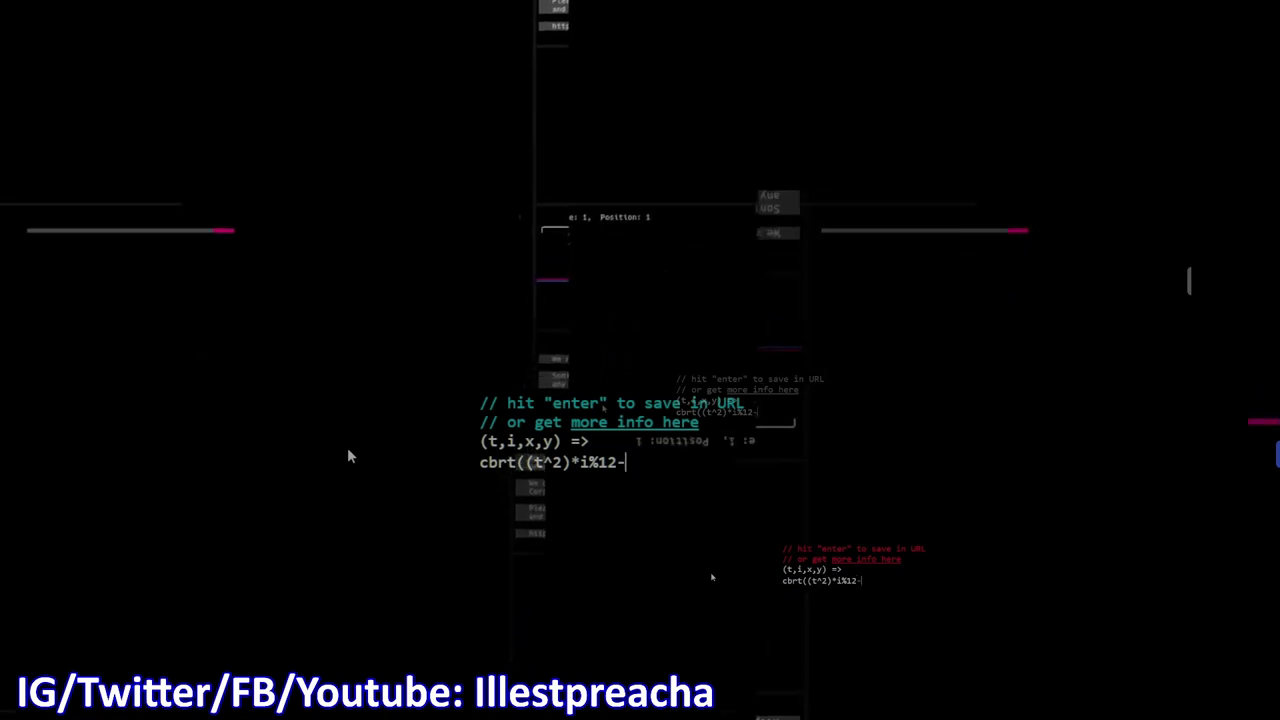
{"action": "type", "text": "x/y"}
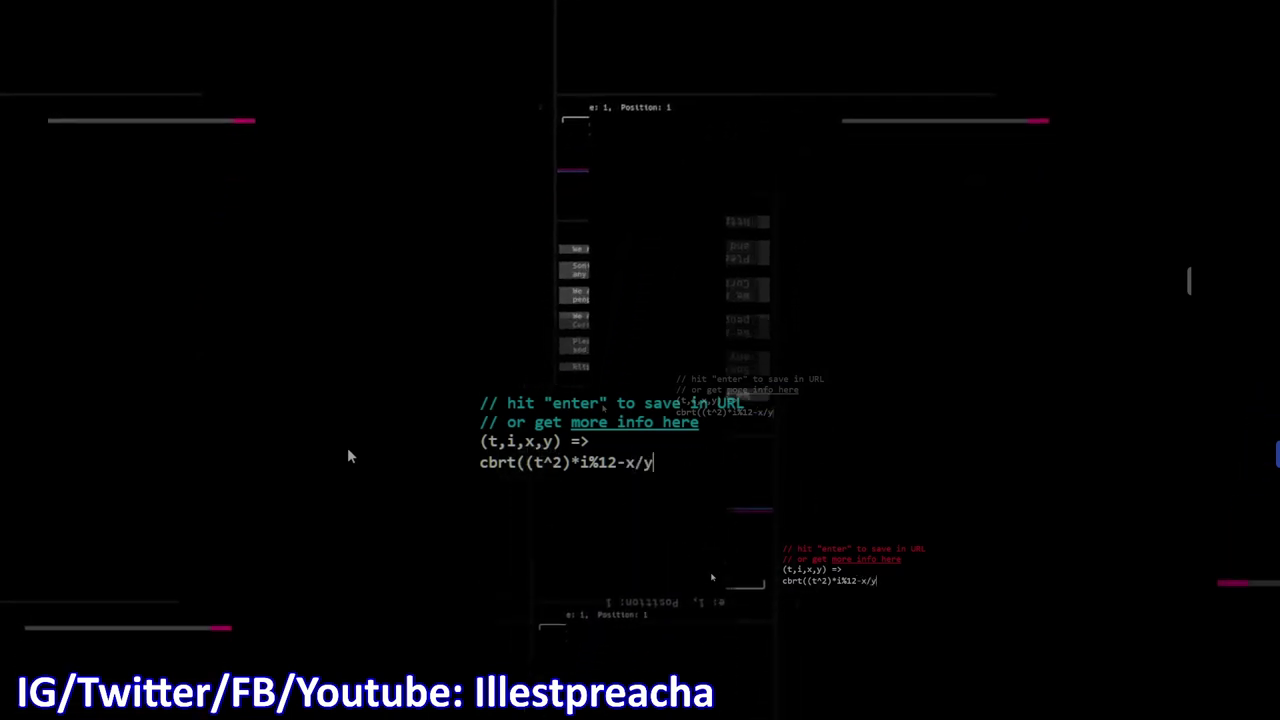
{"action": "type", "text": ")"}
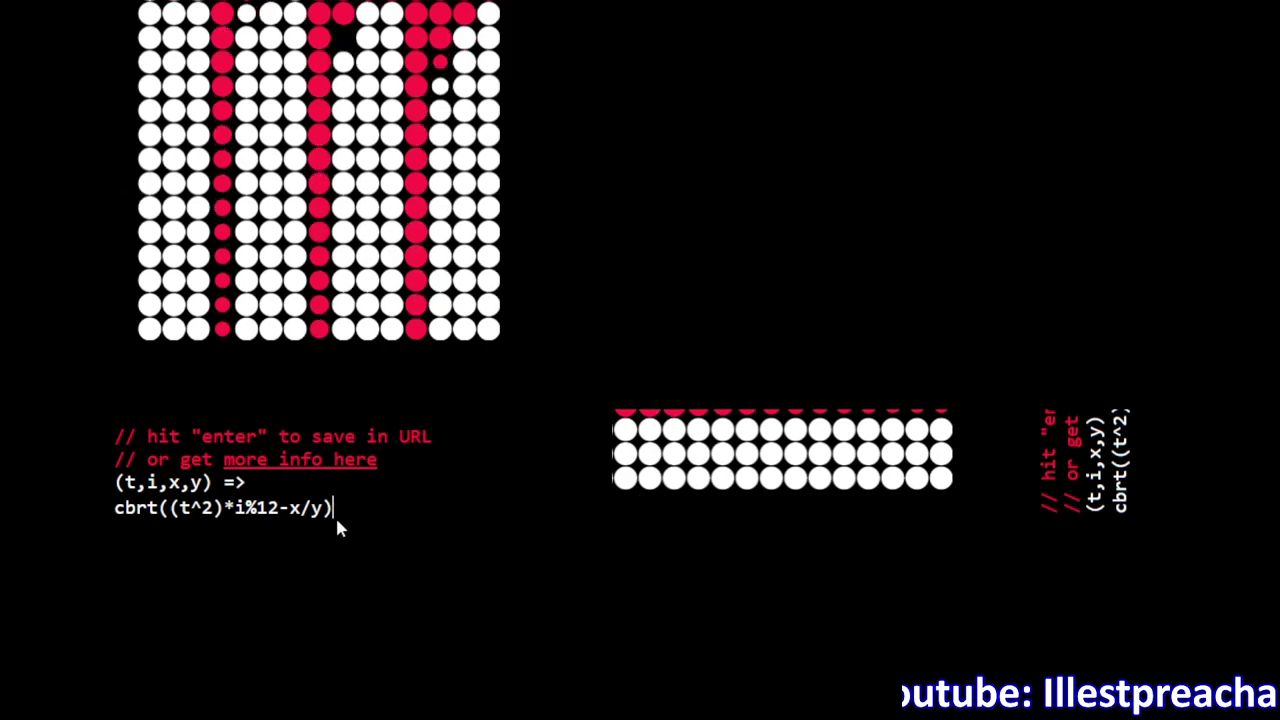
Step: Return the cursor to the start of the cbrt((t^2)*i%12-x/y) formula while the montage plays
{"action": "key", "text": "Home"}
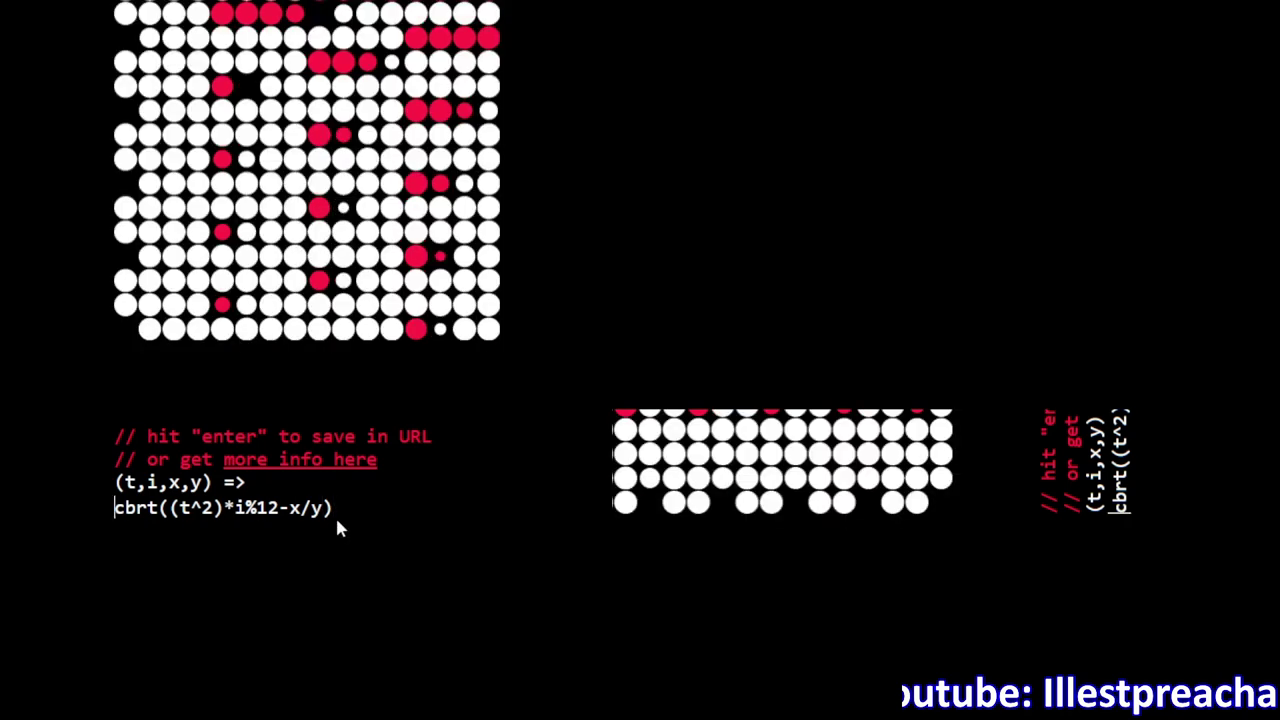